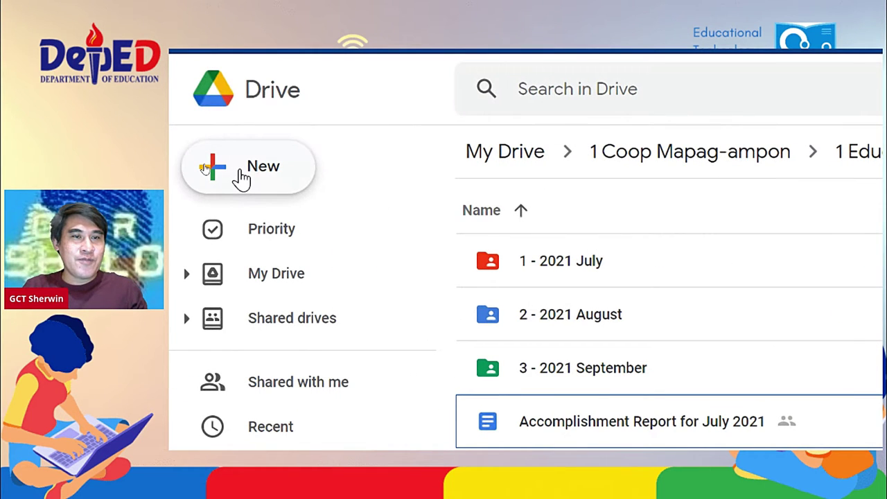
- Create a new blank Google Sheets spreadsheet in the shared training folder, sharing it with the same people as the folder
{"action": "left_click", "coordinate": [241, 174]}
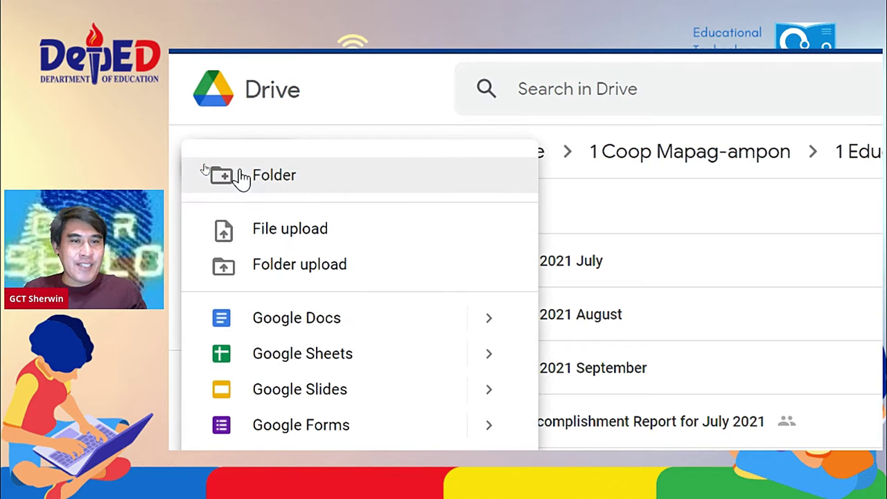
{"action": "left_click", "coordinate": [333, 355]}
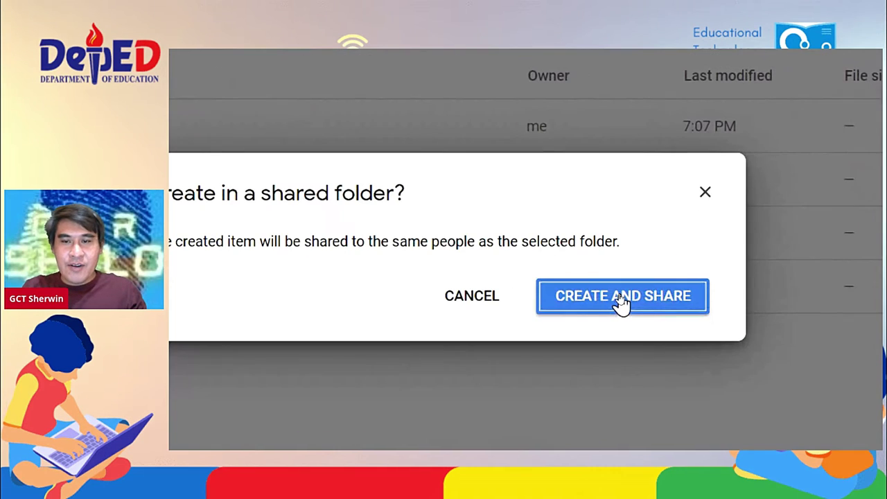
{"action": "left_click", "coordinate": [621, 298]}
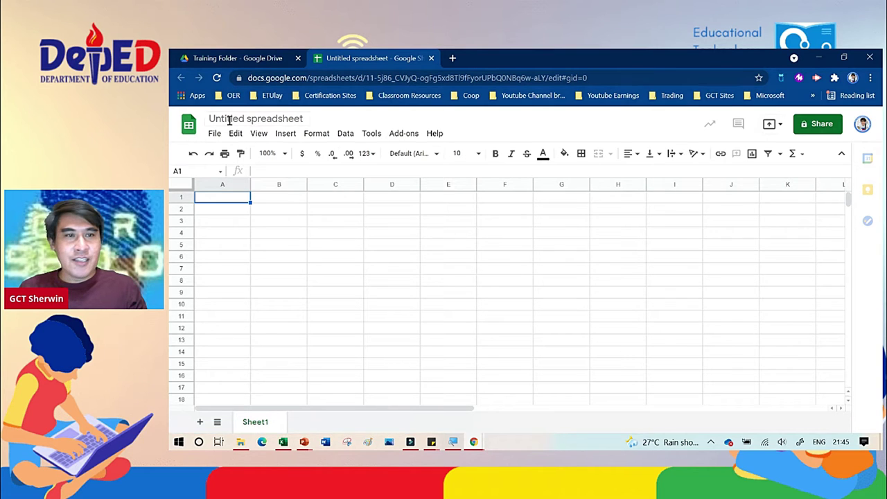
- Rename the untitled spreadsheet as "Educ Com Table of Content"
{"action": "left_click", "coordinate": [229, 119]}
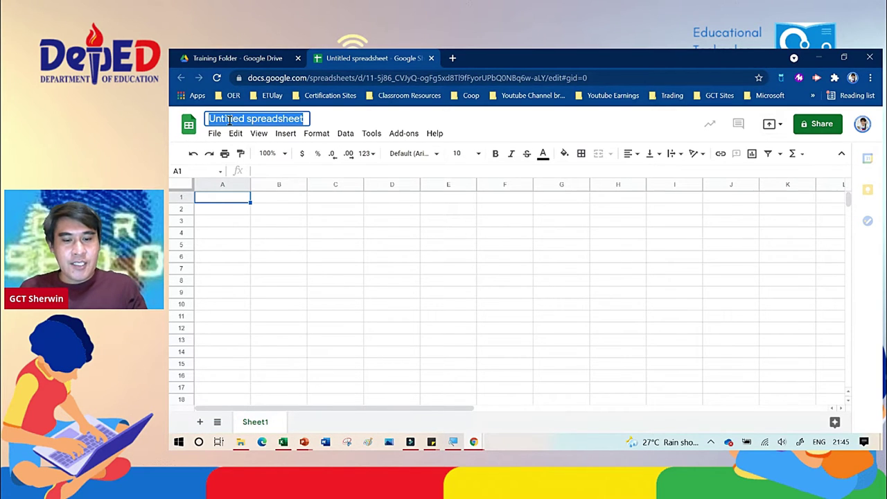
{"action": "type", "text": "Evaluatio"}
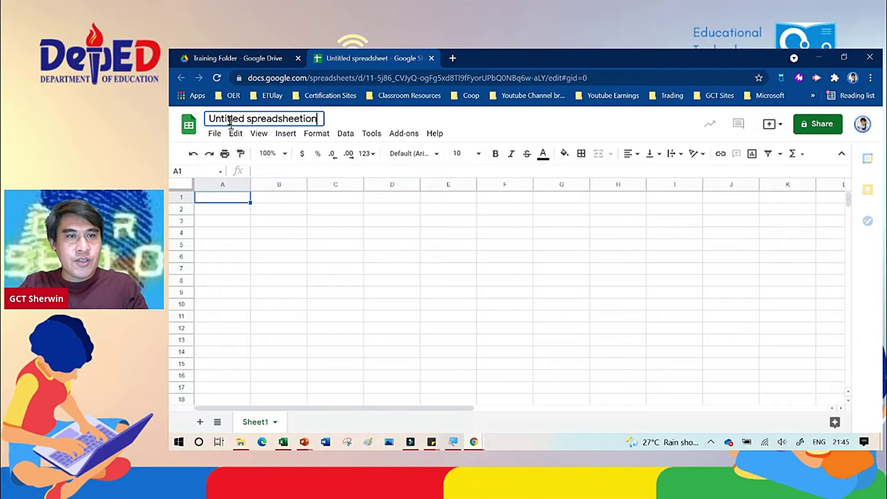
{"action": "key", "text": "ctrl+a"}
{"action": "type", "text": "Ed"}
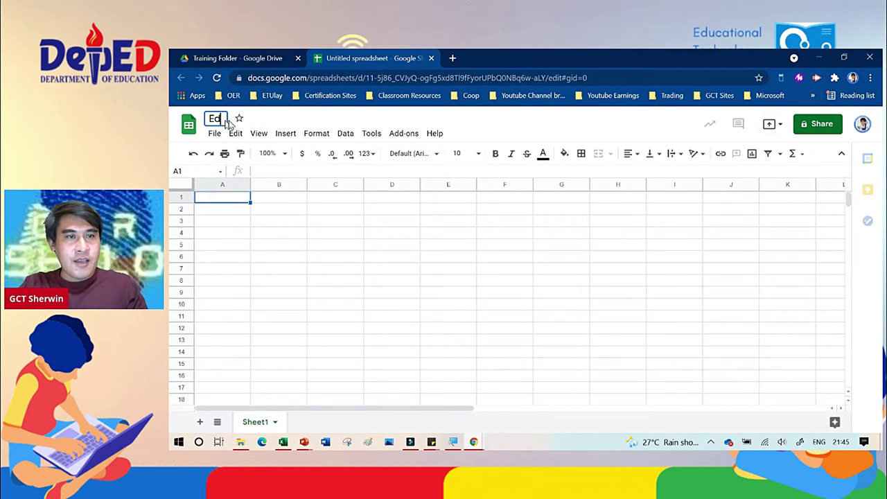
{"action": "type", "text": "uc "}
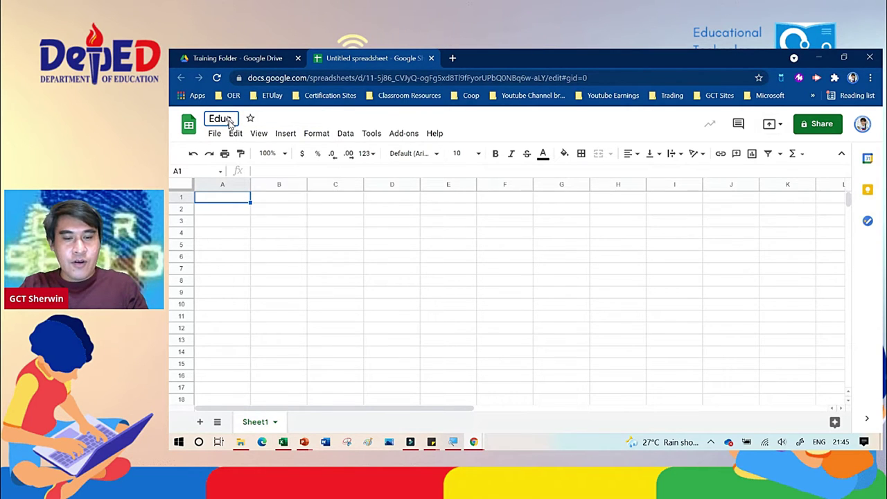
{"action": "type", "text": "Com"}
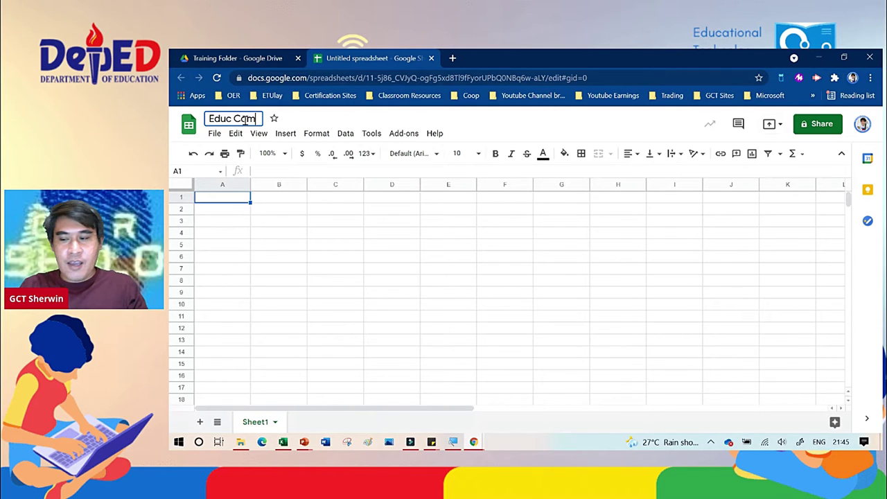
{"action": "type", "text": " Table of"}
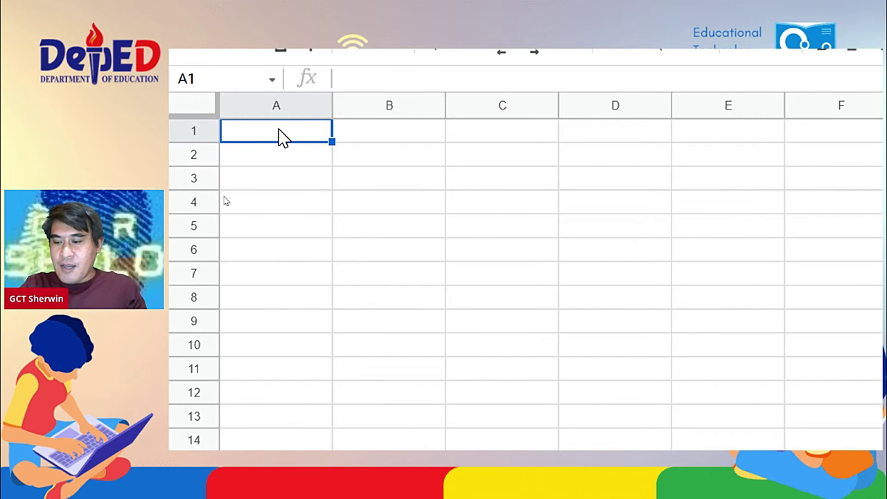
{"action": "type", "text": "Da"}
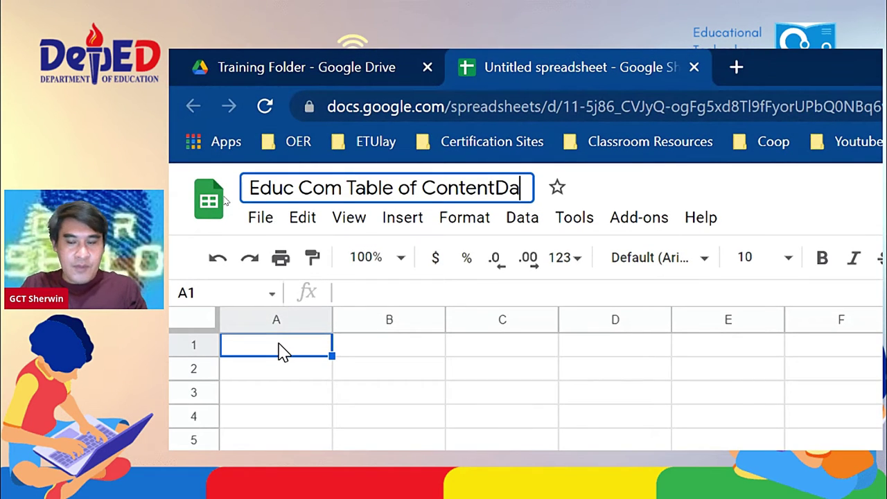
{"action": "key", "text": "BackSpace"}
{"action": "key", "text": "BackSpace"}
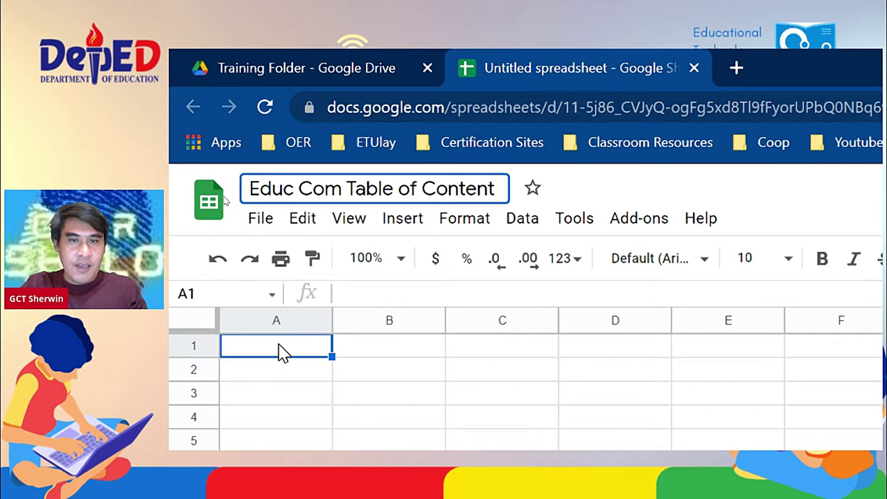
{"action": "left_click", "coordinate": [257, 359]}
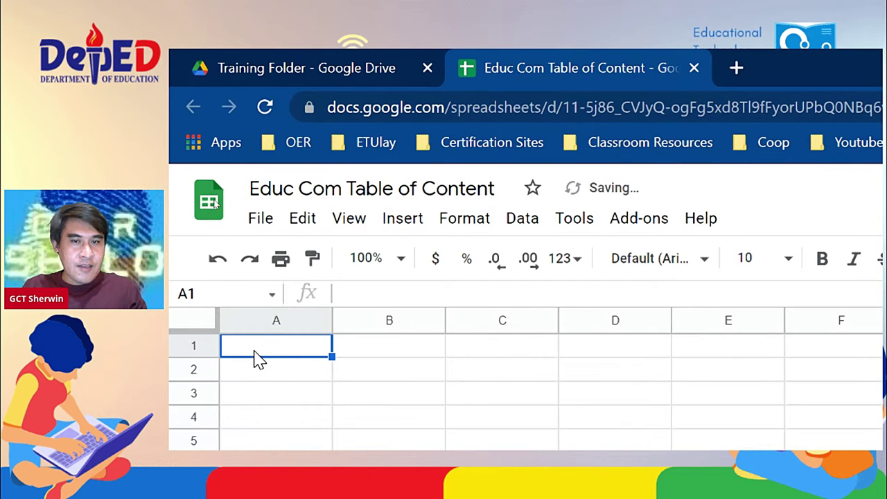
- Enter the heading "Date to Start the Event" in cell A1 and fit column A to its text
{"action": "type", "text": "Date o"}
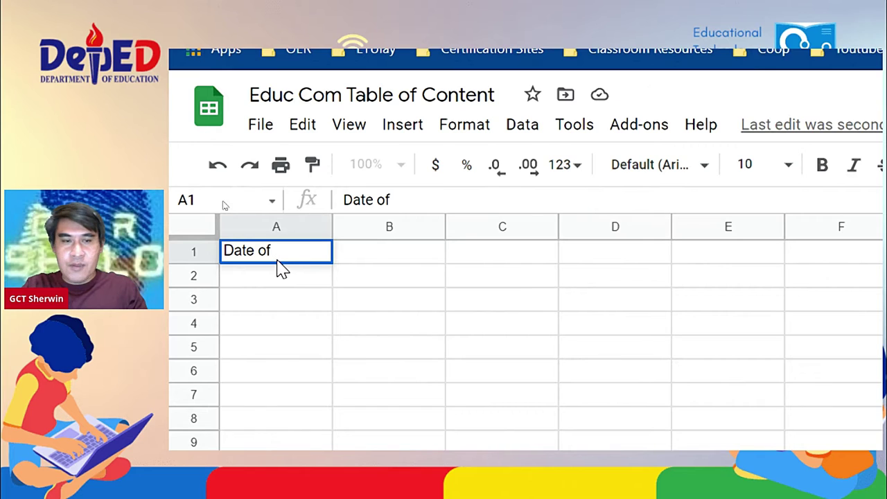
{"action": "key", "text": "BackSpace"}
{"action": "type", "text": "to S"}
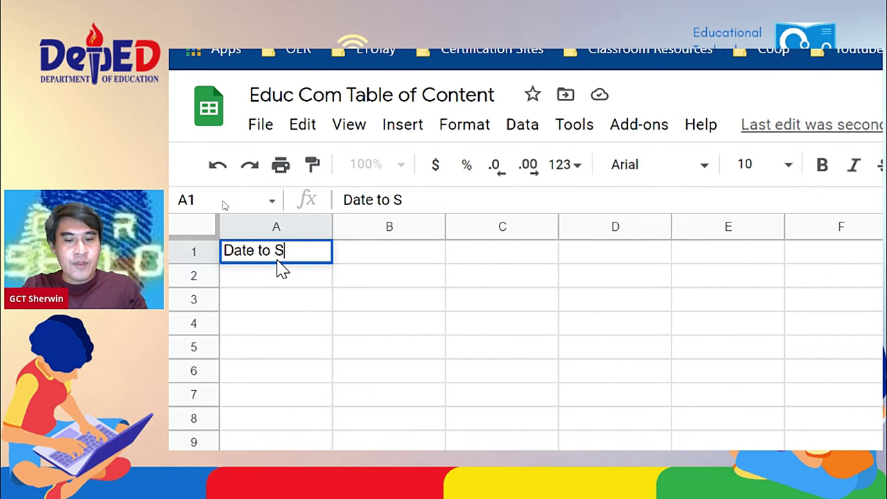
{"action": "type", "text": "tart the "}
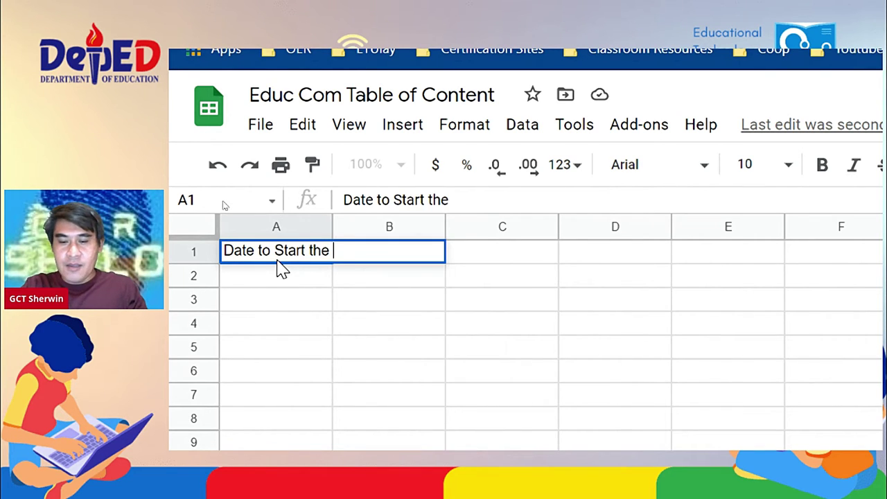
{"action": "type", "text": "Eve"}
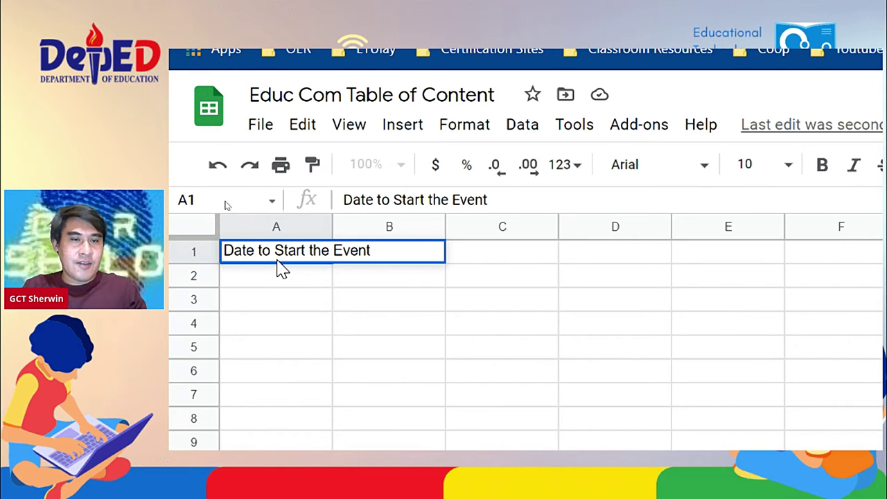
{"action": "type", "text": "nt"}
{"action": "left_click", "coordinate": [311, 279]}
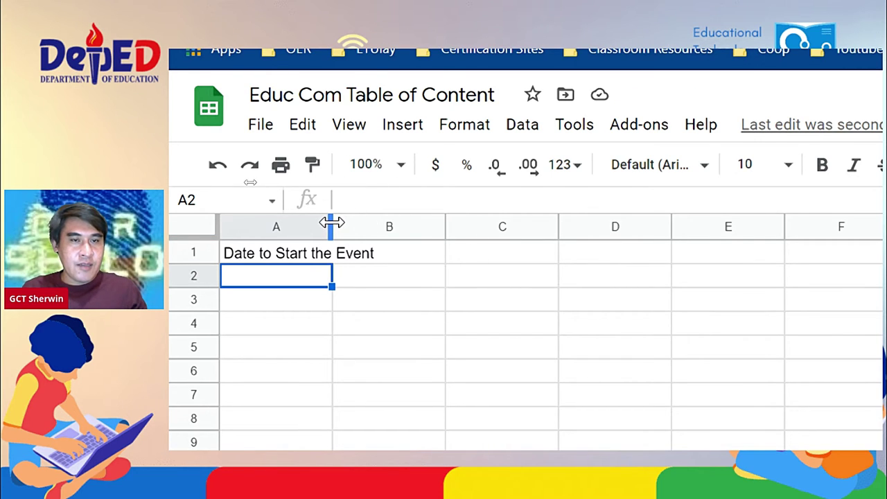
{"action": "double_click", "coordinate": [331, 222]}
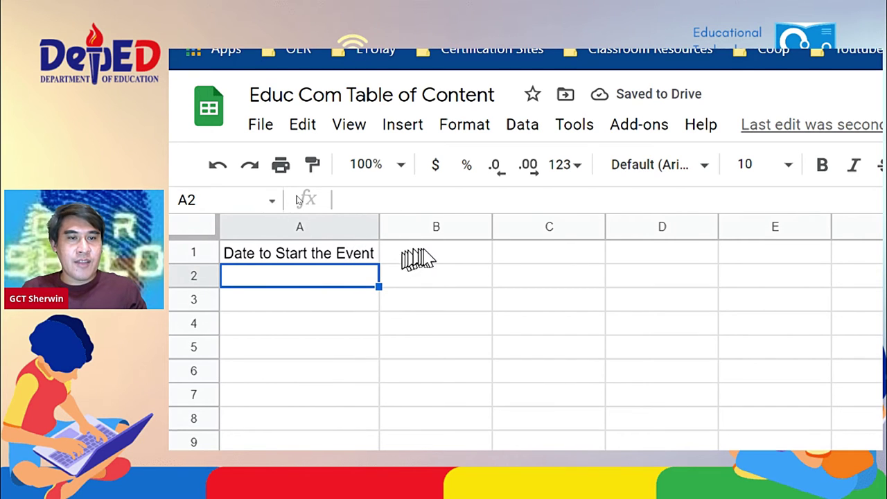
- Enter the heading "Name of Event/s" in cell B1 and widen column B well beyond the text
{"action": "left_click", "coordinate": [445, 258]}
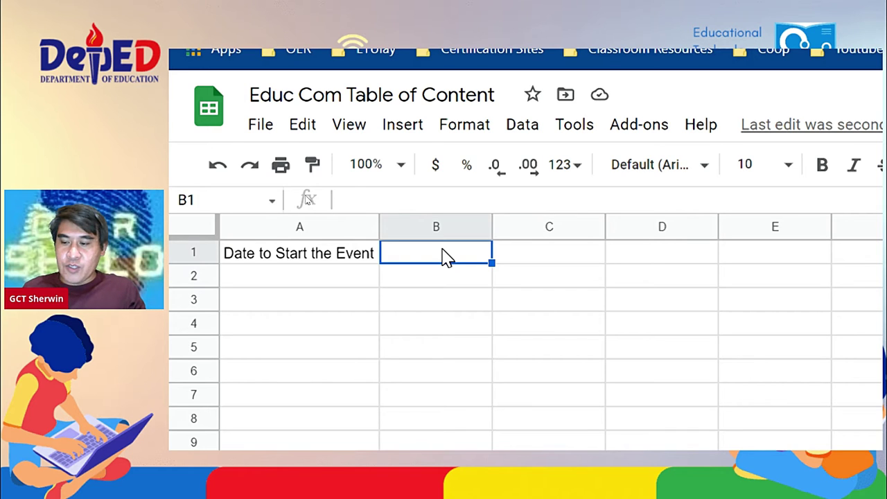
{"action": "type", "text": "Name of Event"}
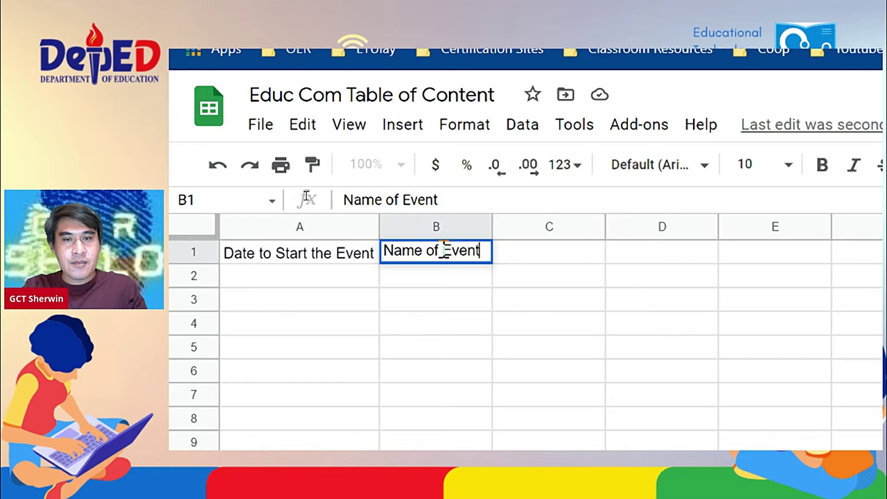
{"action": "type", "text": "/s"}
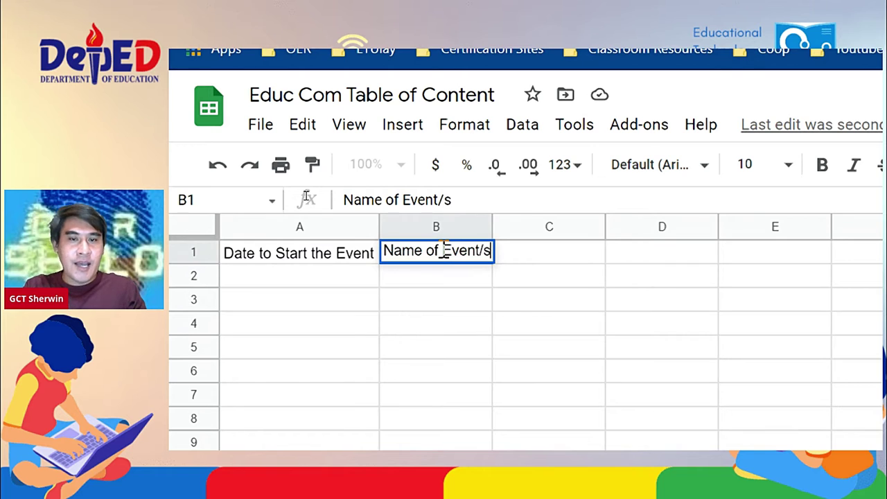
{"action": "left_click", "coordinate": [492, 222]}
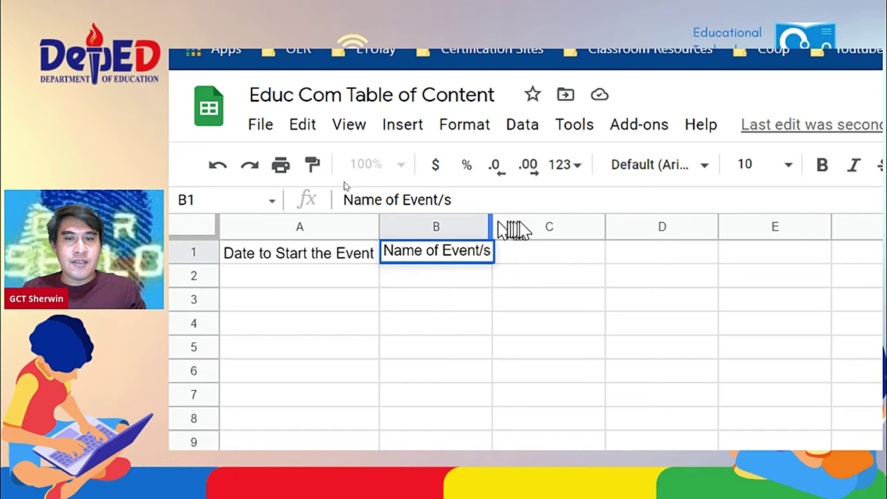
{"action": "left_click_drag", "start_coordinate": [514, 229], "coordinate": [535, 221]}
{"action": "left_click", "coordinate": [439, 300]}
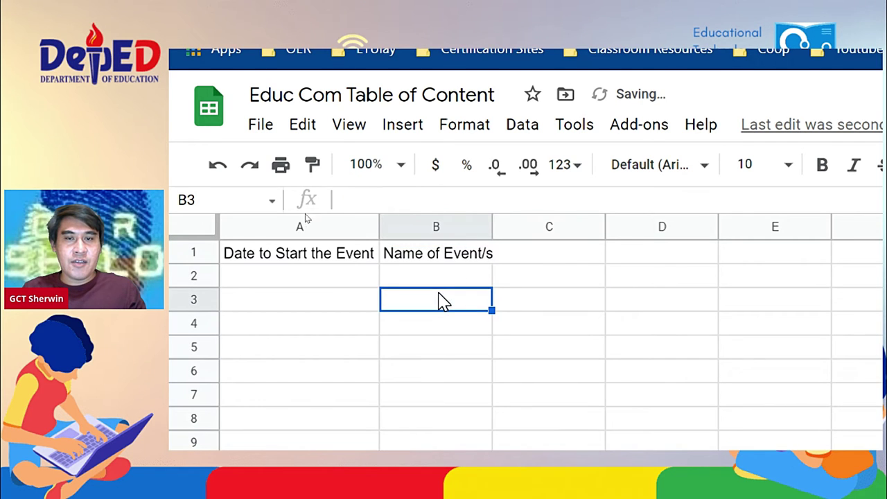
{"action": "left_click_drag", "start_coordinate": [491, 232], "coordinate": [575, 232]}
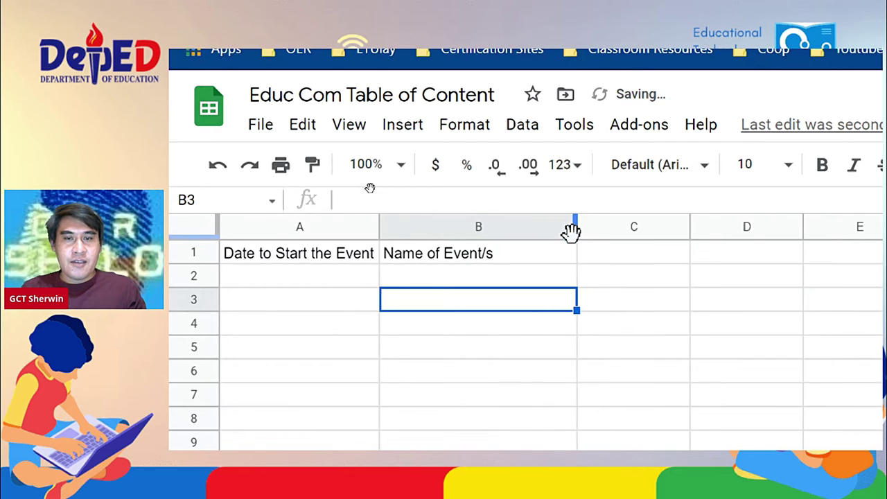
- Enter the heading "Target Date to Accomplish the Event" in cell C1 and widen column C to fit it
{"action": "left_click", "coordinate": [648, 253]}
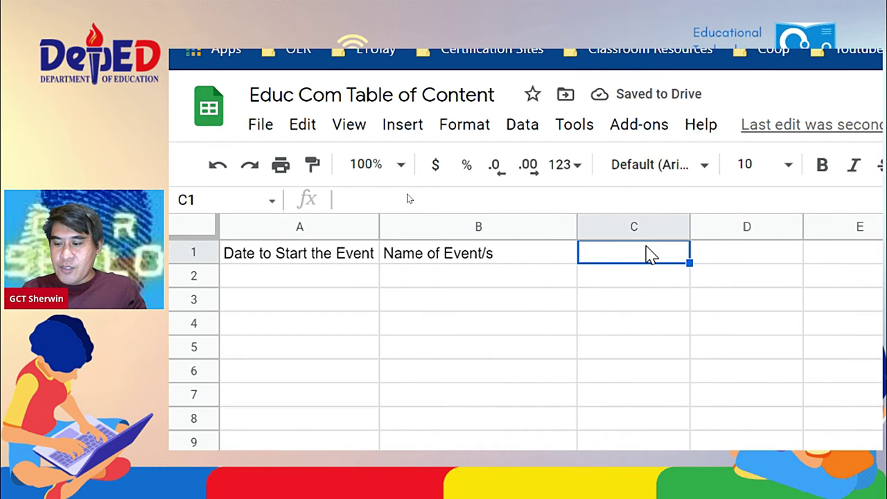
{"action": "type", "text": "Target"}
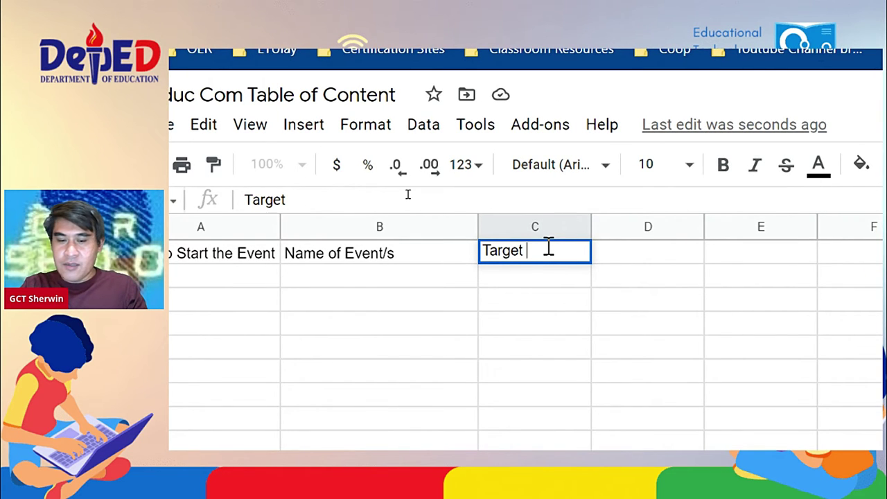
{"action": "type", "text": "Date to A"}
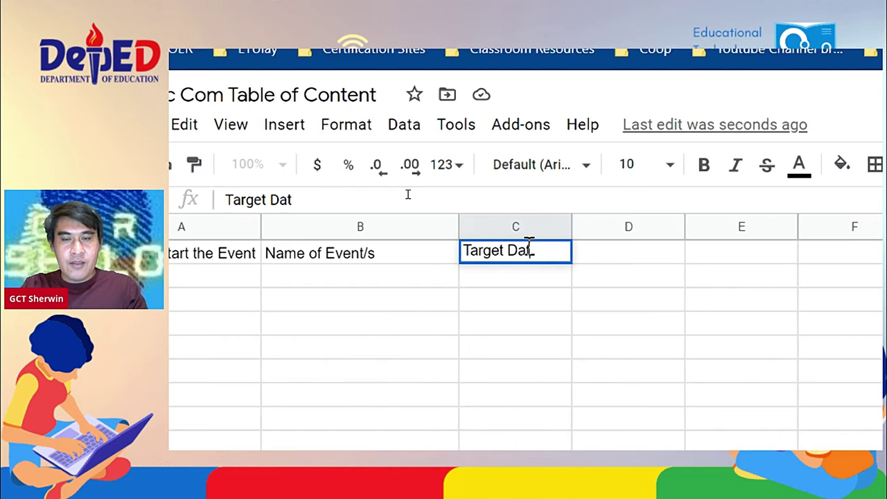
{"action": "type", "text": "ccompl"}
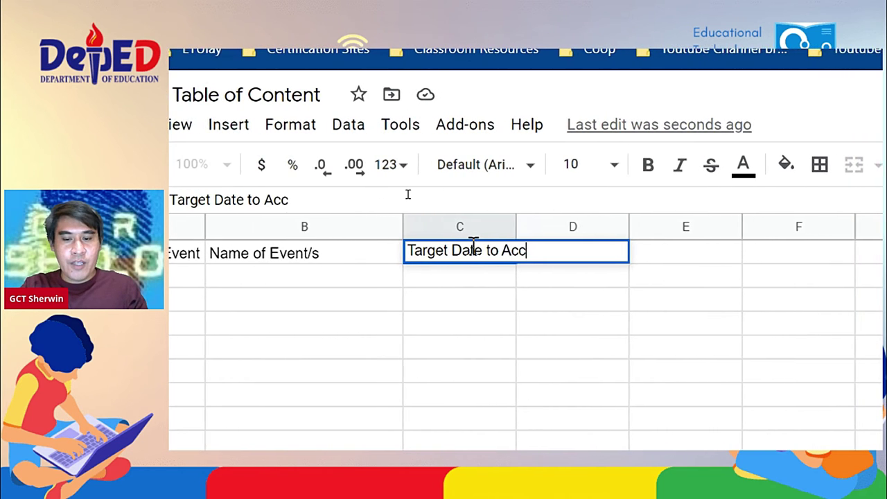
{"action": "type", "text": "ish"}
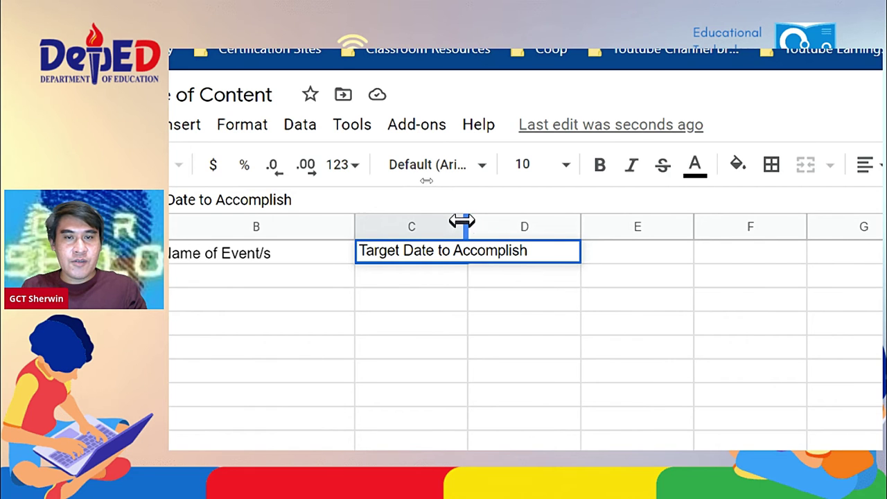
{"action": "left_click", "coordinate": [468, 227]}
{"action": "left_click", "coordinate": [553, 251]}
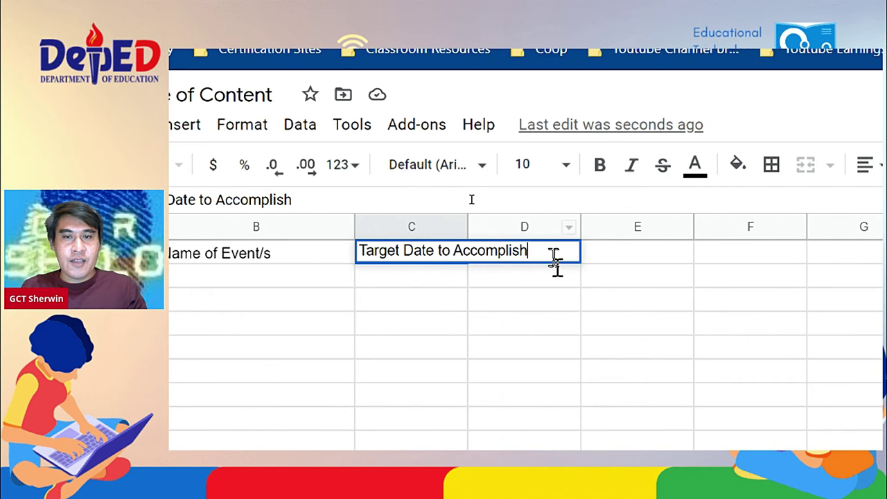
{"action": "type", "text": "the Event"}
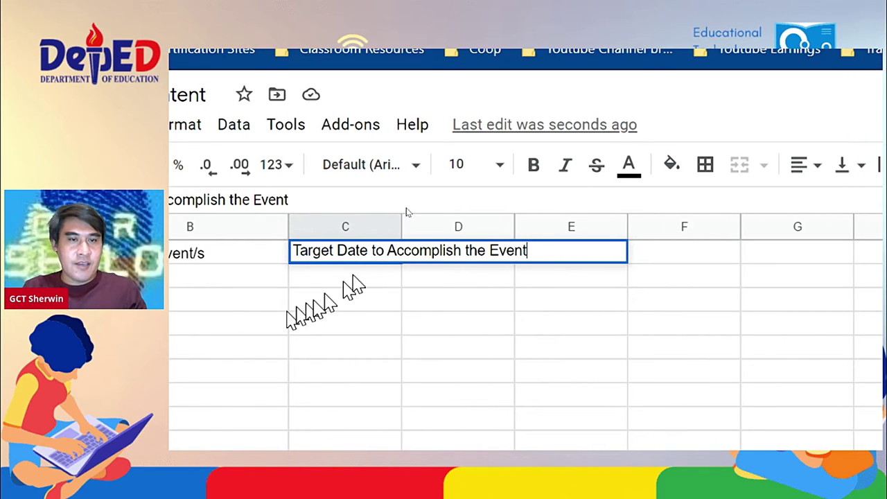
{"action": "key", "text": "Return"}
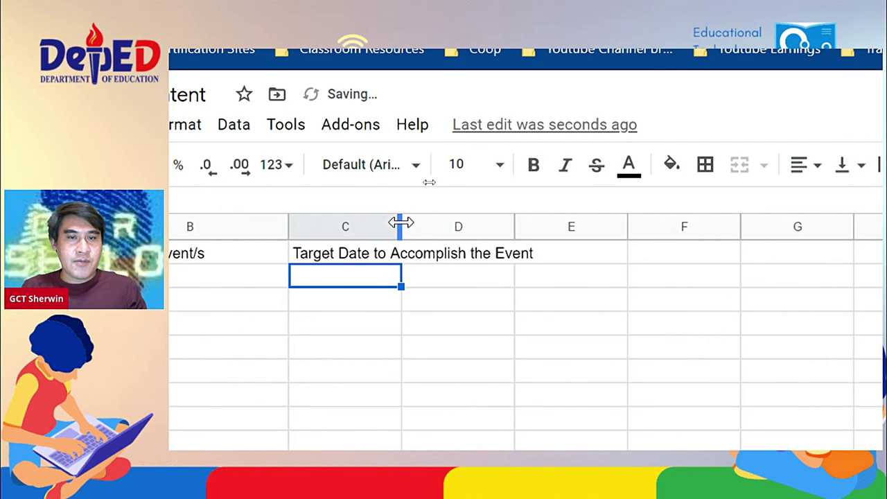
{"action": "left_click_drag", "start_coordinate": [400, 223], "coordinate": [543, 228]}
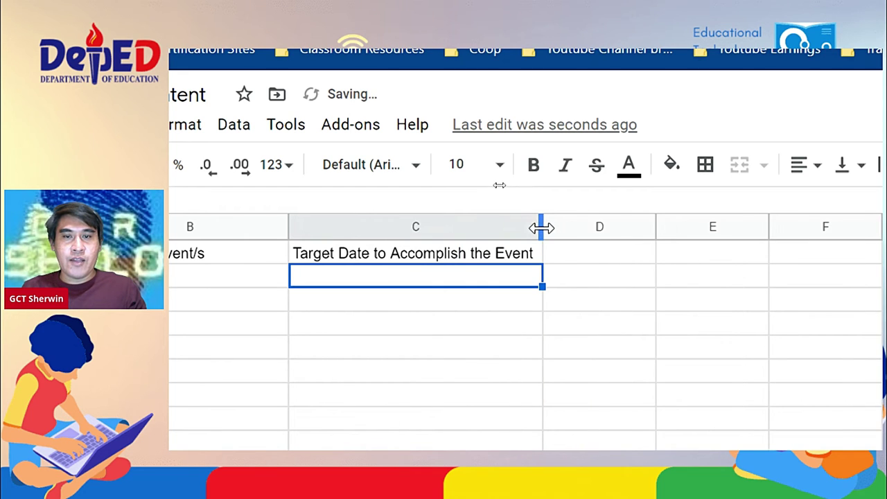
- Enter the heading "Drive Link Folder" in cell D1 and widen column D well beyond the text
{"action": "left_click", "coordinate": [604, 255]}
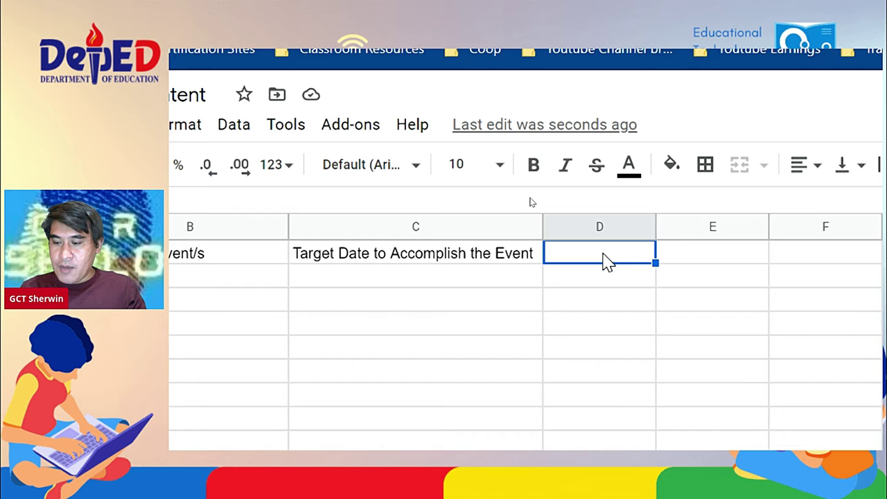
{"action": "type", "text": "Drive Li"}
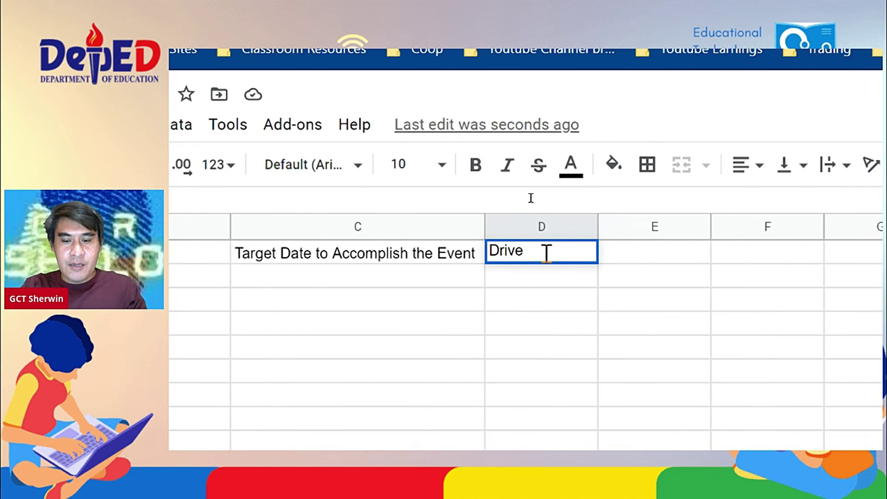
{"action": "type", "text": "nk Folde"}
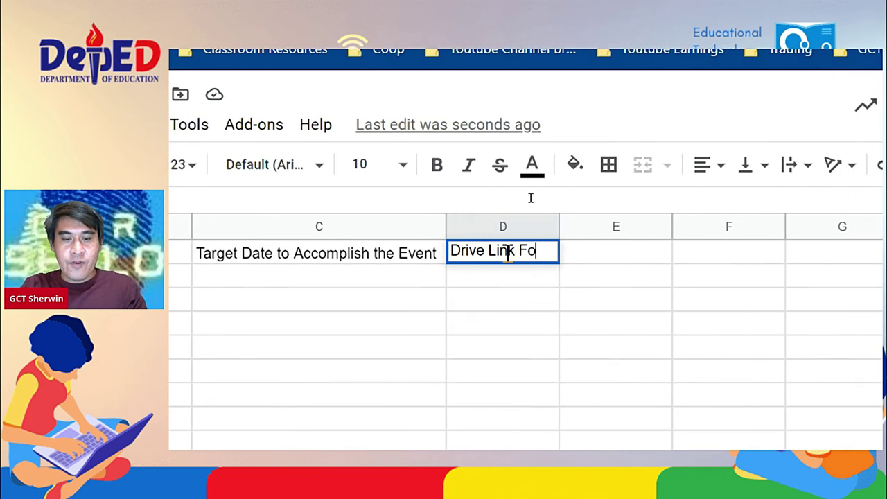
{"action": "type", "text": "r"}
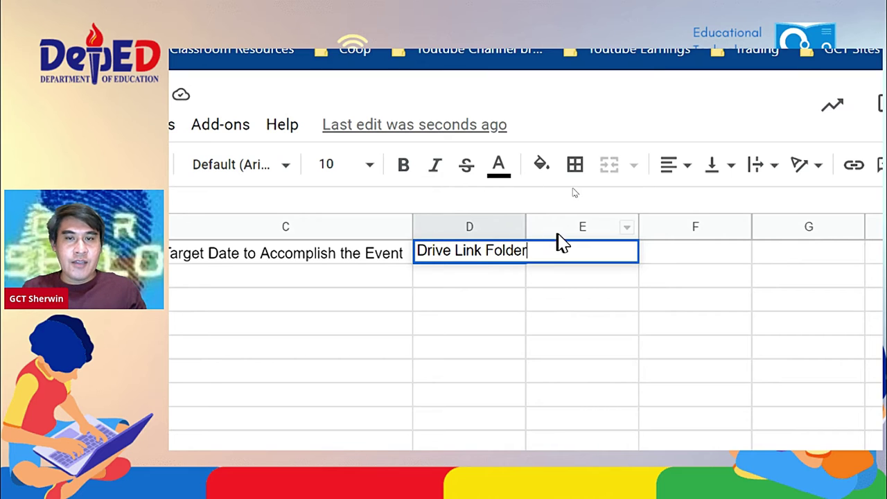
{"action": "left_click_drag", "start_coordinate": [525, 222], "coordinate": [689, 222]}
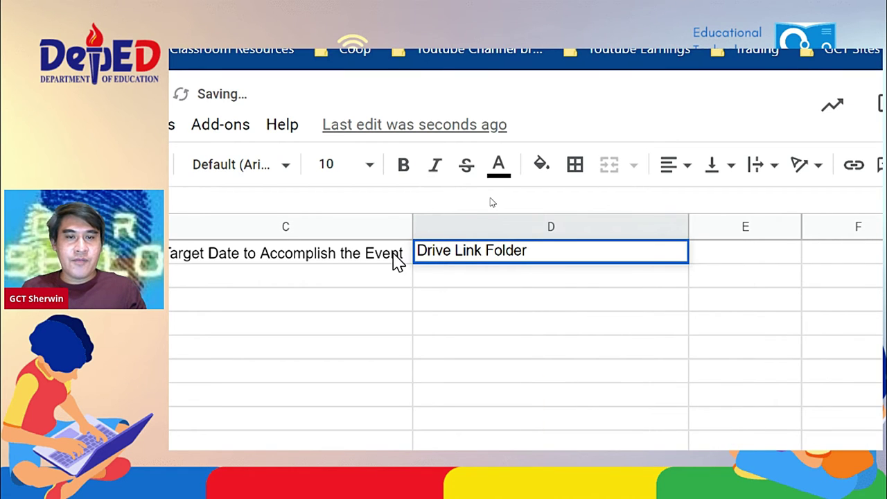
{"action": "left_click", "coordinate": [399, 260]}
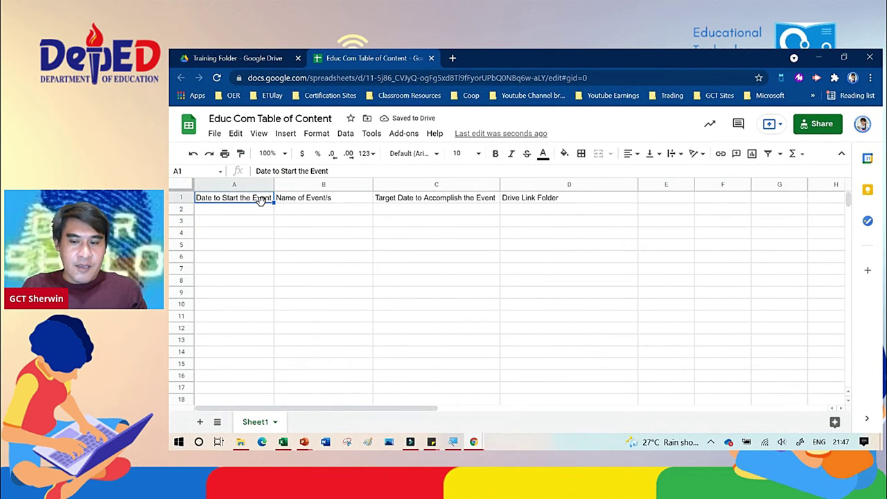
{"action": "left_click", "coordinate": [215, 198]}
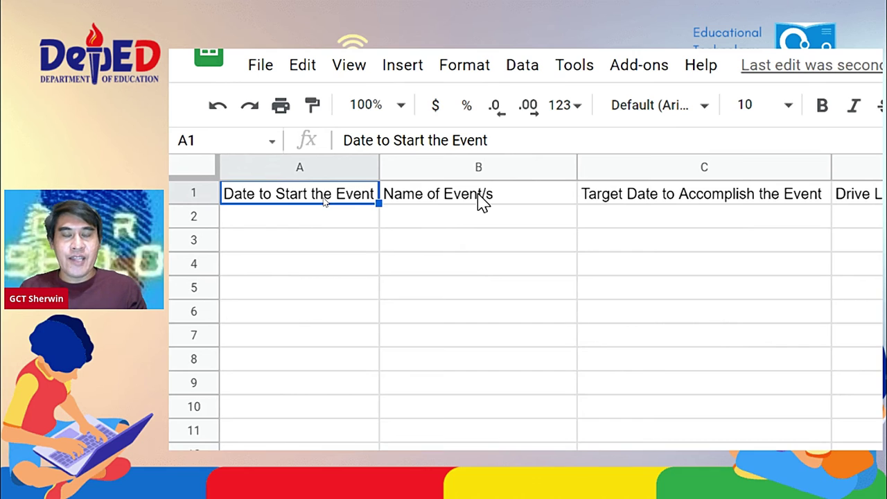
{"action": "left_click", "coordinate": [705, 199]}
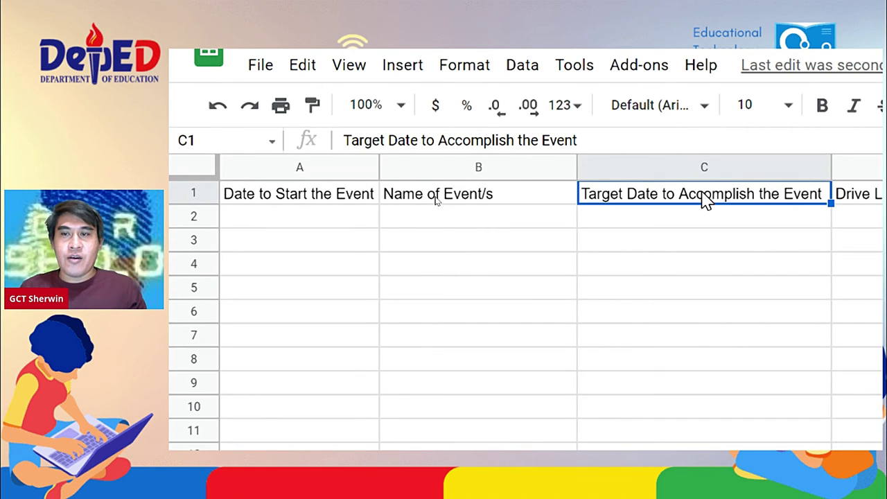
{"action": "key", "text": "Right"}
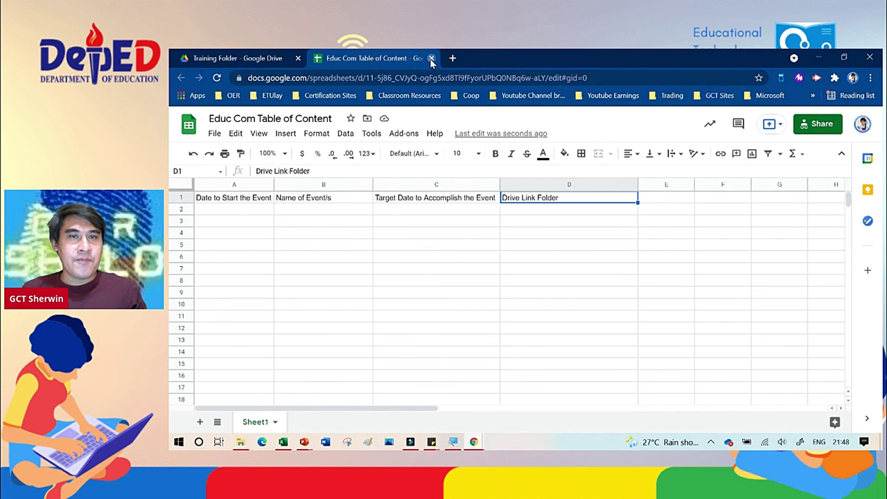
- Close the spreadsheet and reopen "Educ Com Table of Content" from the Training Folder in Google Drive
{"action": "left_click", "coordinate": [431, 58]}
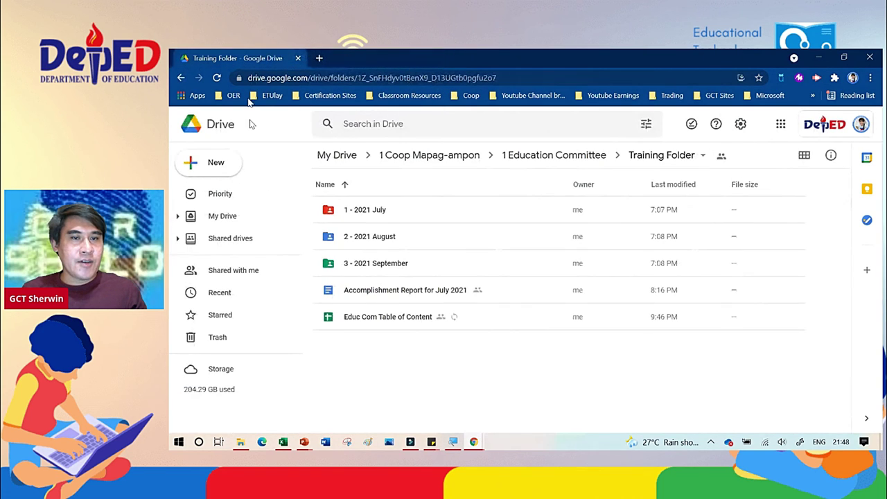
{"action": "left_click", "coordinate": [369, 321]}
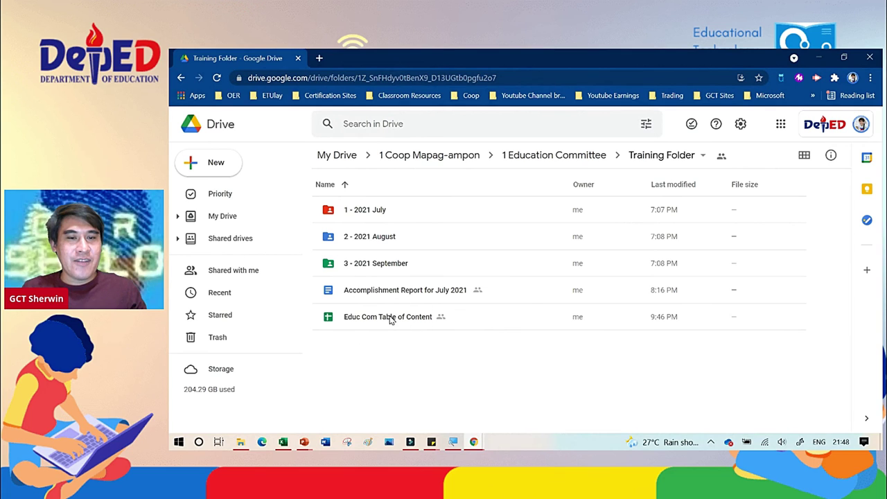
{"action": "left_click", "coordinate": [390, 318]}
{"action": "double_click", "coordinate": [390, 318]}
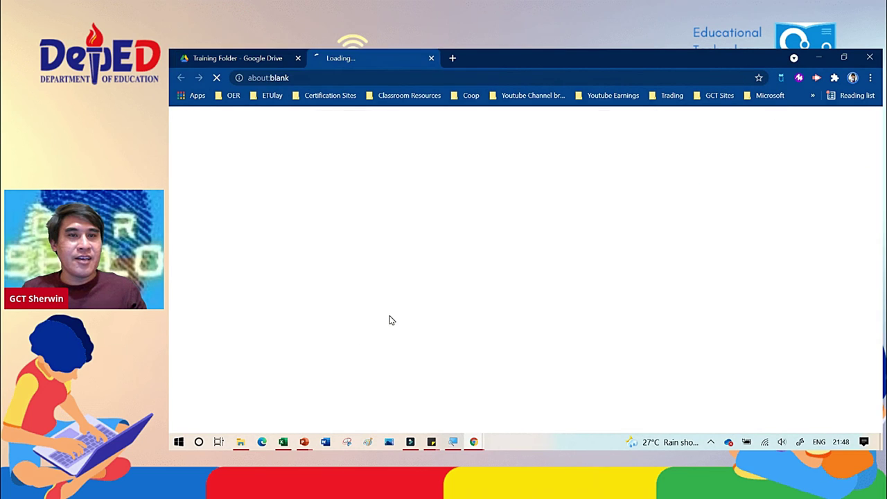